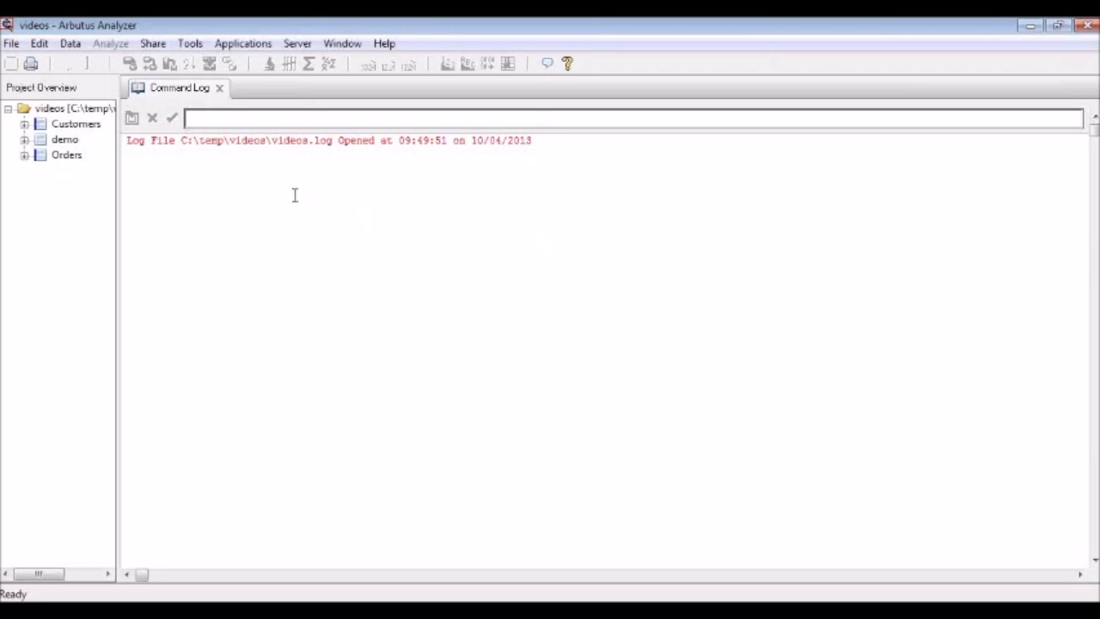
- Start a new table in the videos project from Report.txt, using the Print Image (Report) file format
{"action": "right_click", "coordinate": [87, 110]}
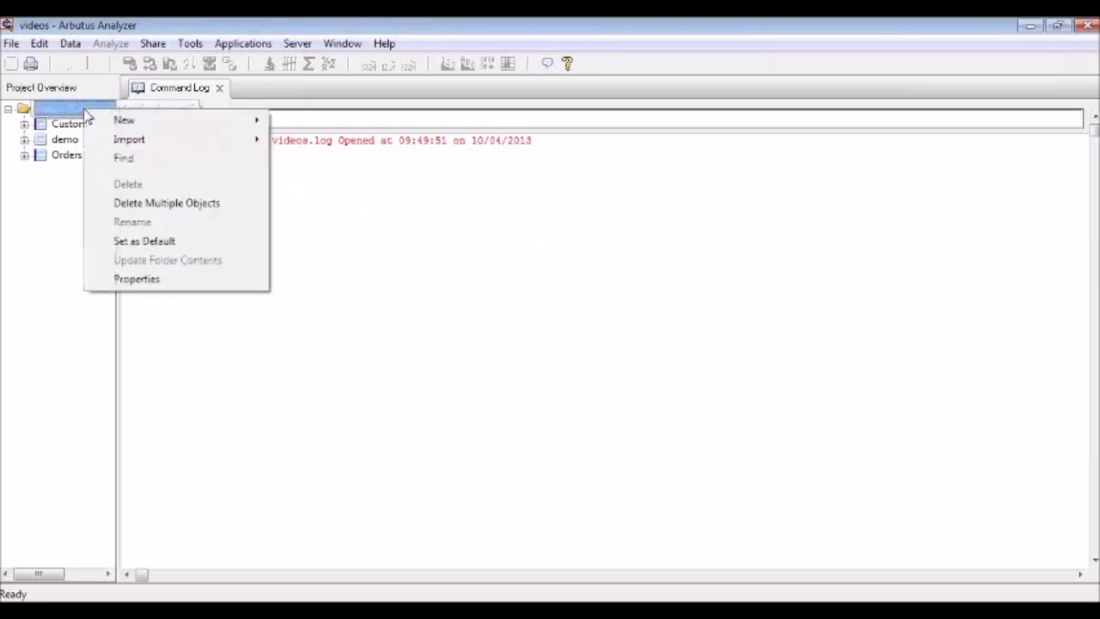
{"action": "mouse_move", "coordinate": [143, 123]}
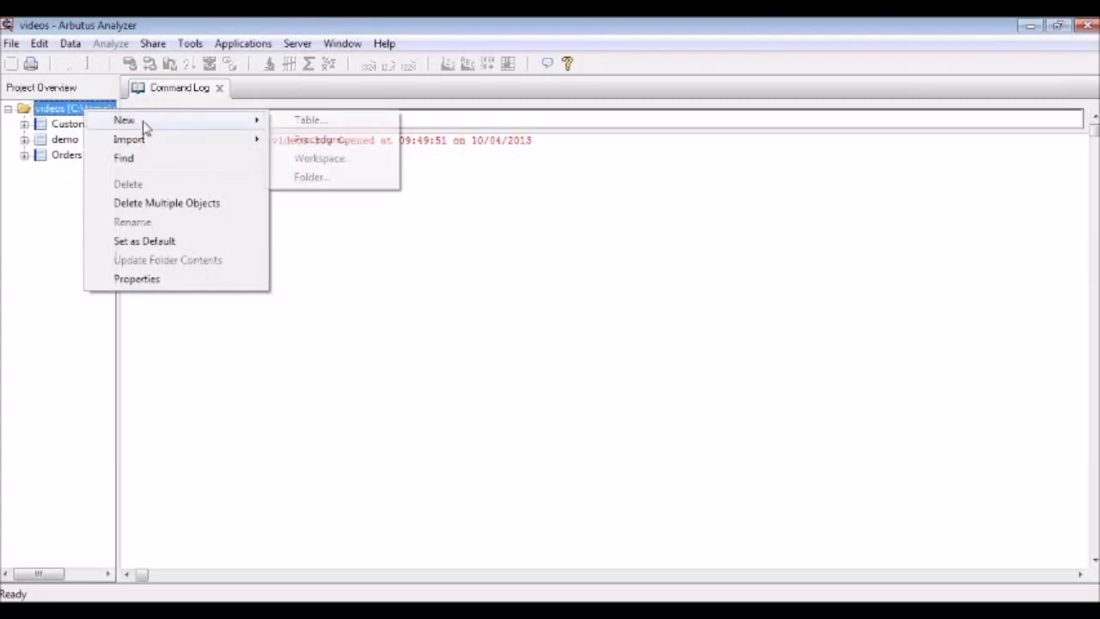
{"action": "left_click", "coordinate": [313, 118]}
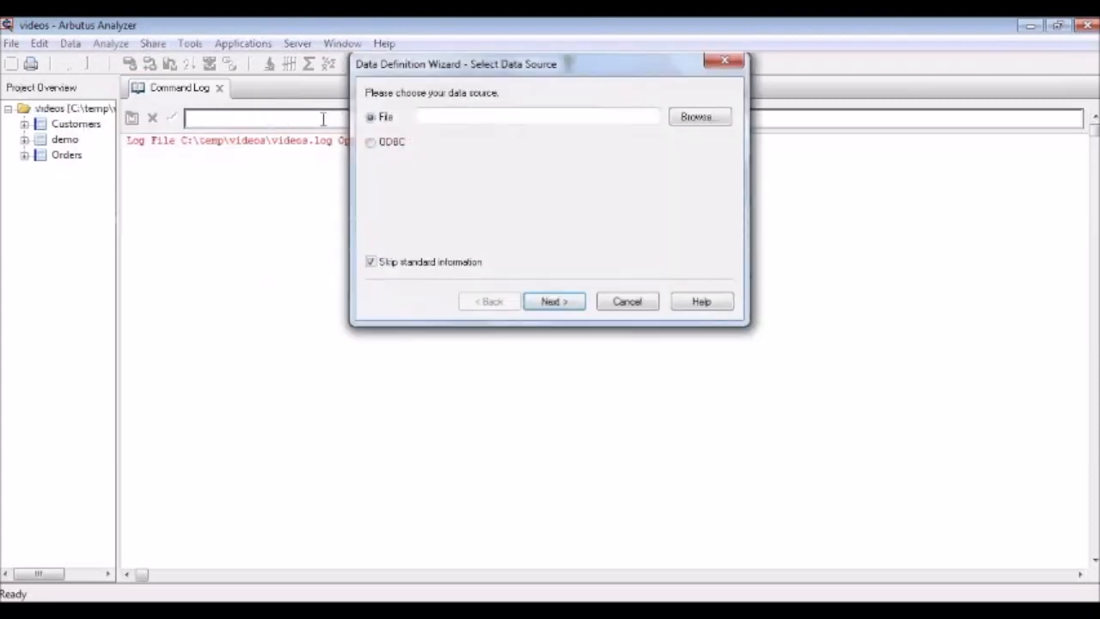
{"action": "left_click", "coordinate": [692, 121]}
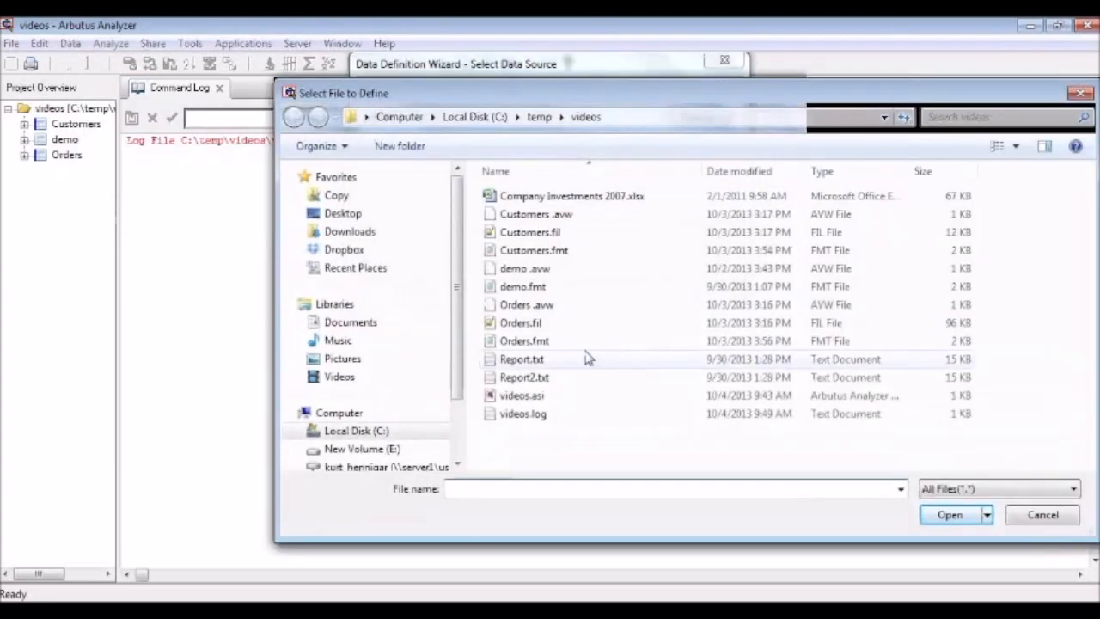
{"action": "left_click", "coordinate": [541, 361]}
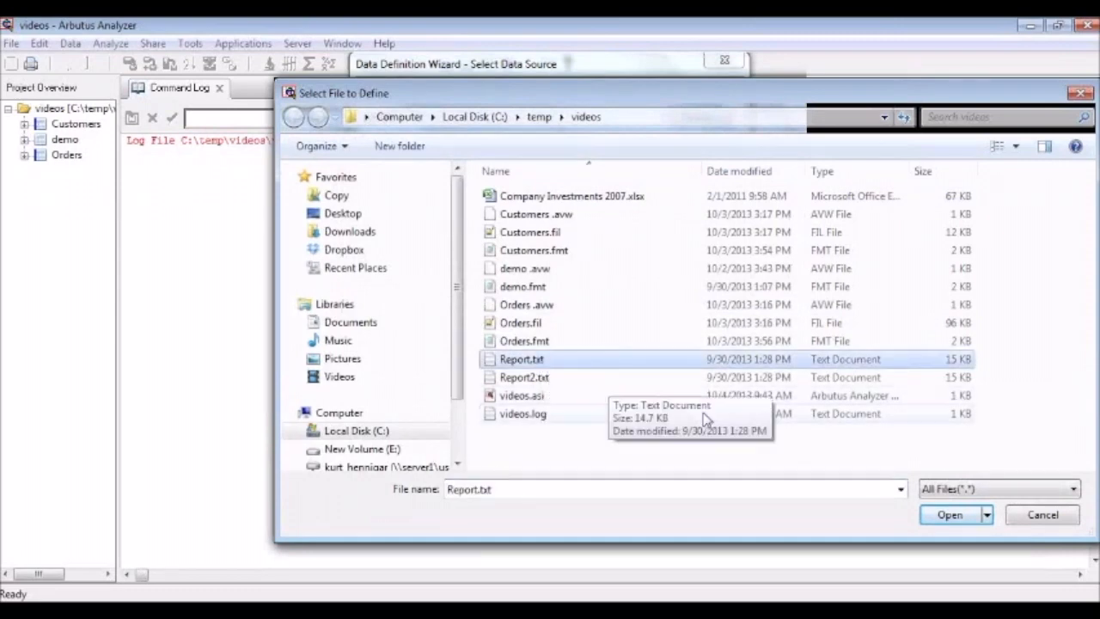
{"action": "left_click", "coordinate": [937, 513]}
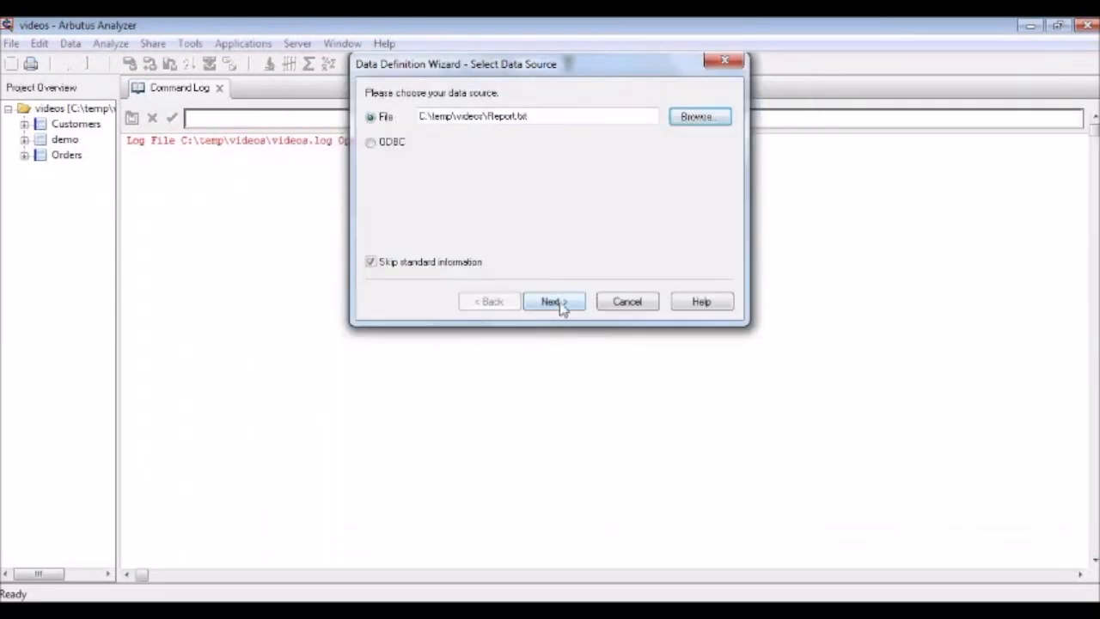
{"action": "left_click", "coordinate": [554, 302]}
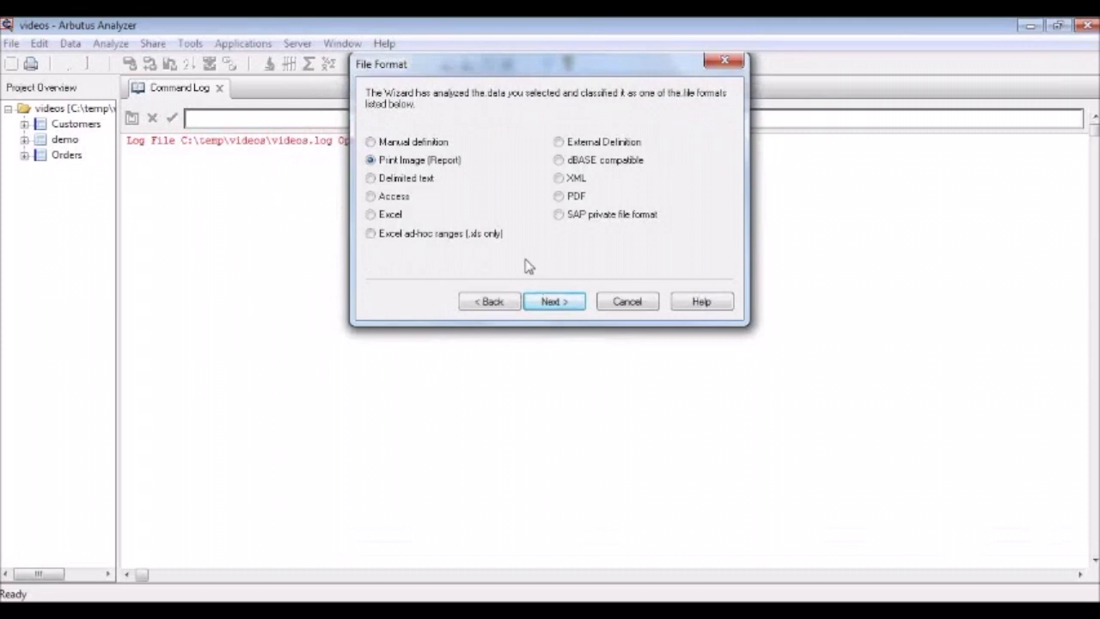
{"action": "left_click", "coordinate": [564, 304]}
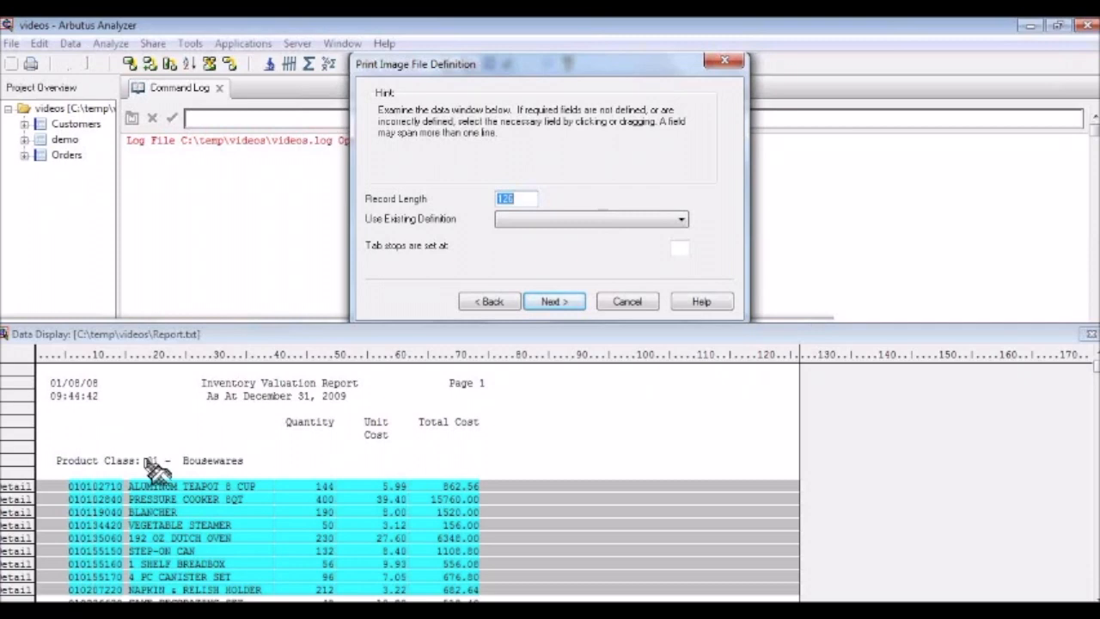
- Define the product class number 01 as a field named Prodcls belonging to a new record
{"action": "left_click_drag", "start_coordinate": [145, 459], "coordinate": [161, 464]}
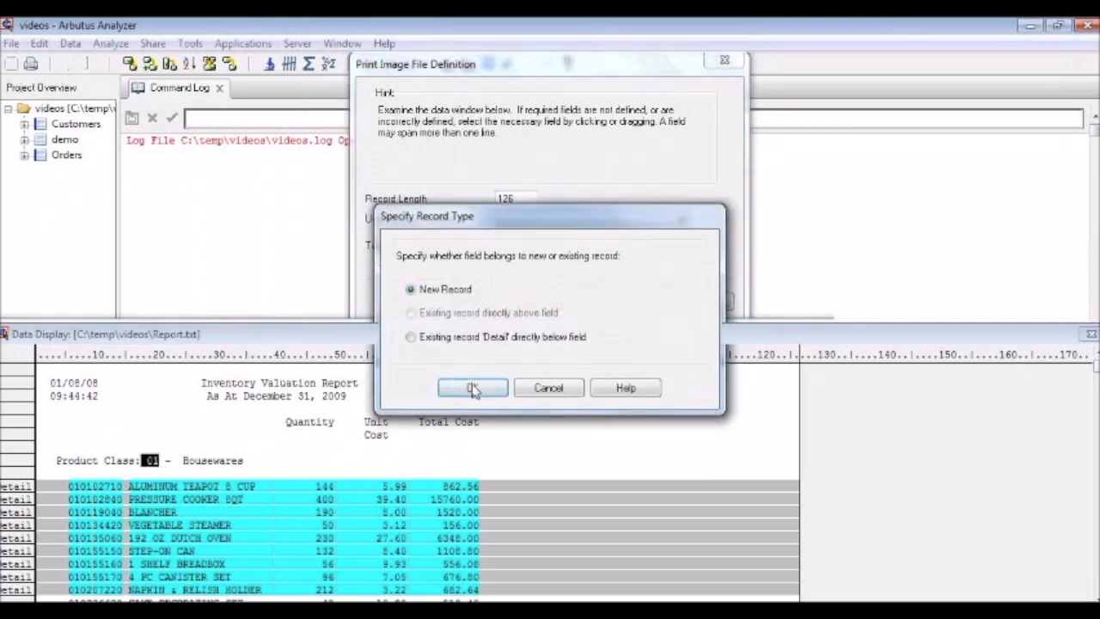
{"action": "left_click", "coordinate": [475, 385]}
{"action": "type", "text": "Prodcls"}
{"action": "left_click", "coordinate": [681, 167]}
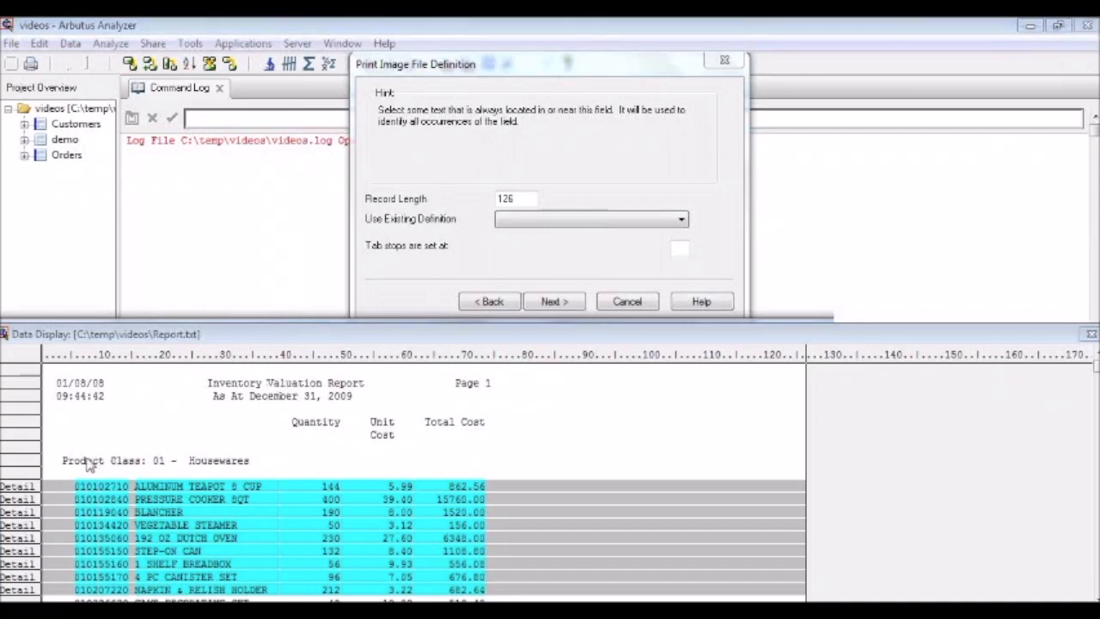
- Identify the header record by an exact match on the text "Product Class:" and accept its record definition
{"action": "left_click_drag", "start_coordinate": [67, 464], "coordinate": [148, 465]}
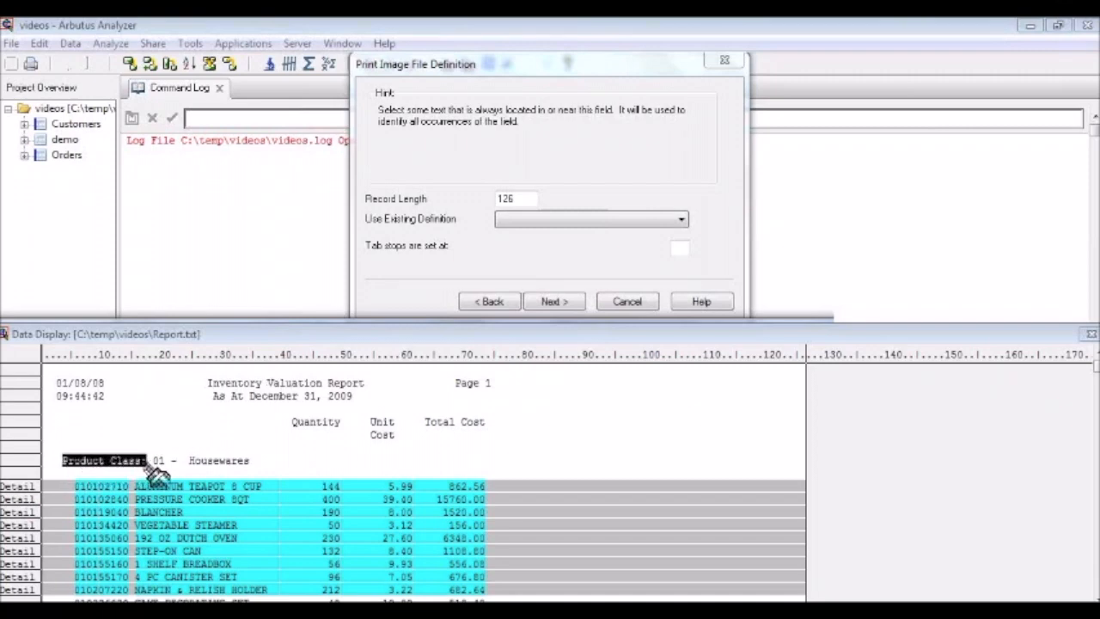
{"action": "left_click_drag", "start_coordinate": [155, 471], "coordinate": [155, 471]}
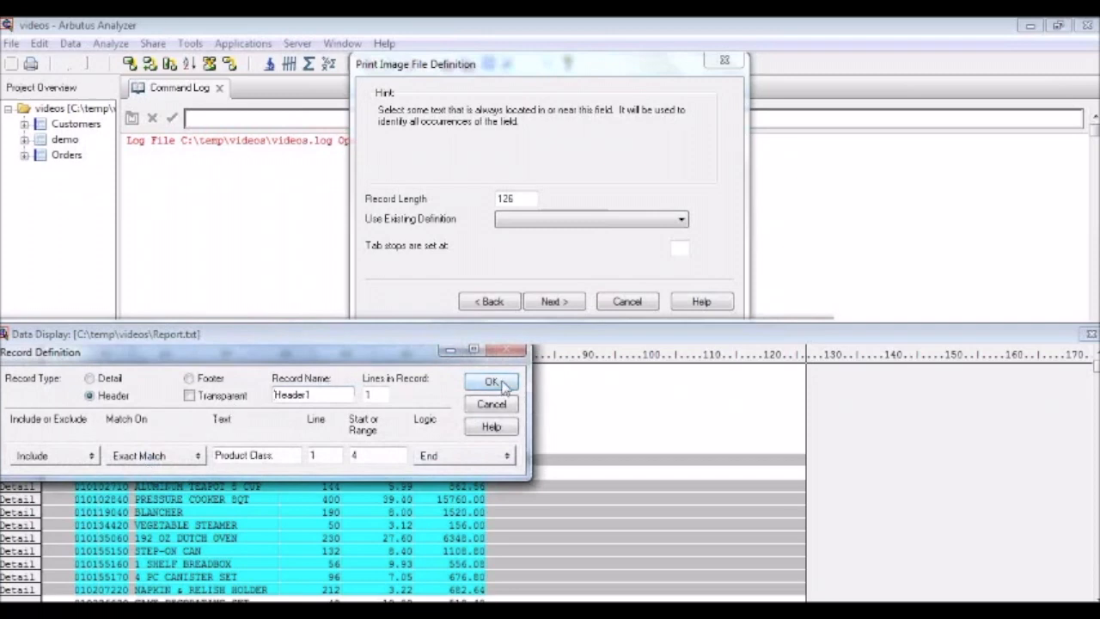
{"action": "left_click", "coordinate": [503, 385]}
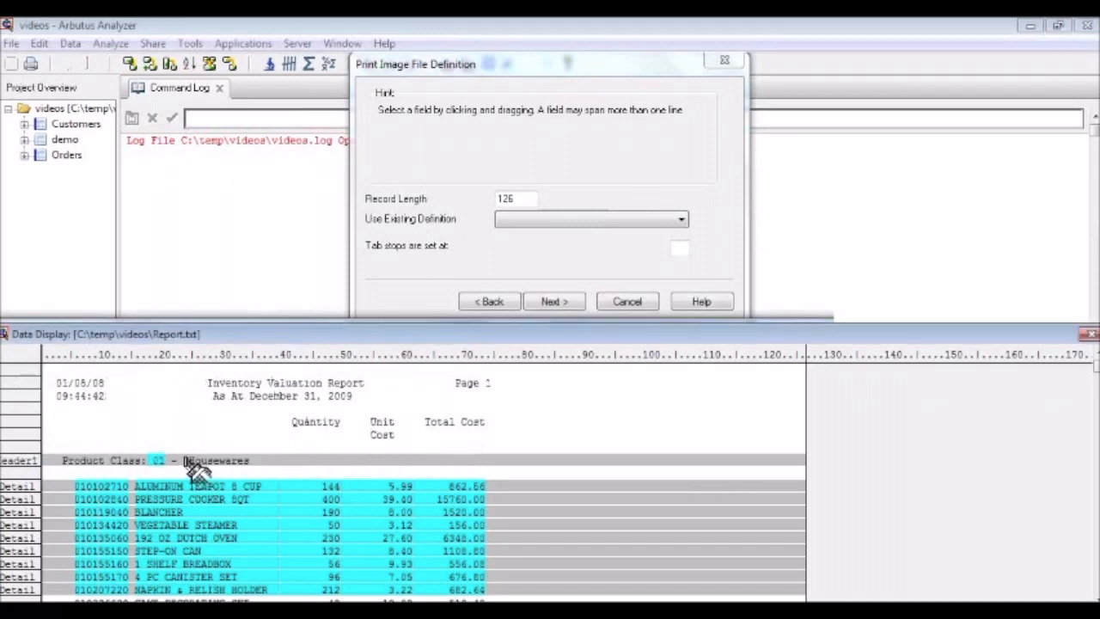
- Define a character field named ClassDesc over Housewares in the header line, extending past the word for longer descriptions
{"action": "left_click_drag", "start_coordinate": [185, 461], "coordinate": [310, 466]}
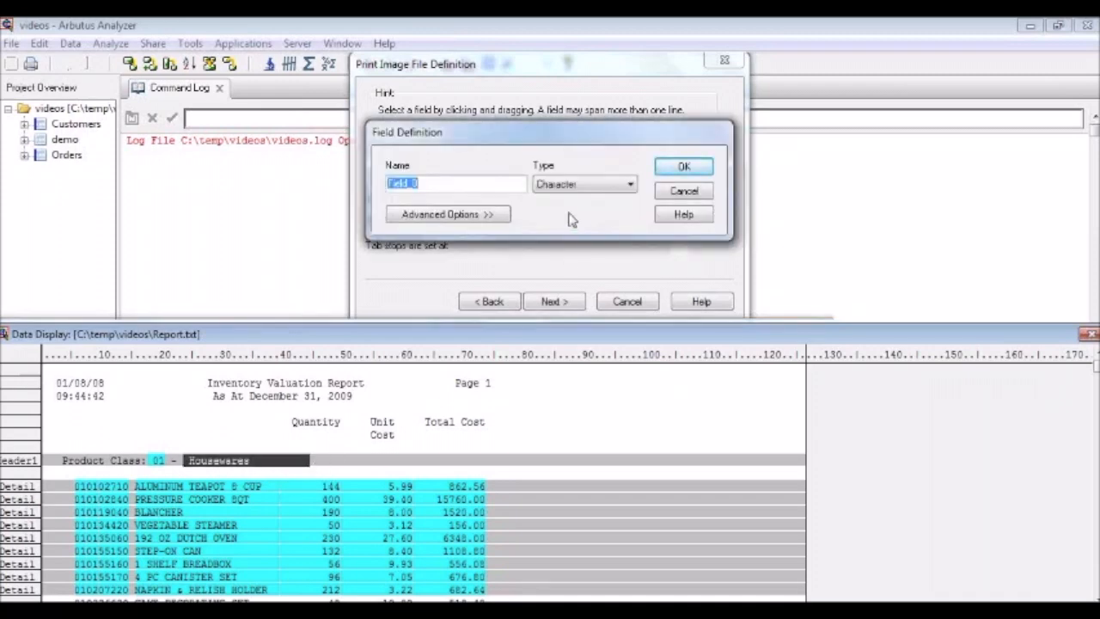
{"action": "type", "text": "ClassDesc"}
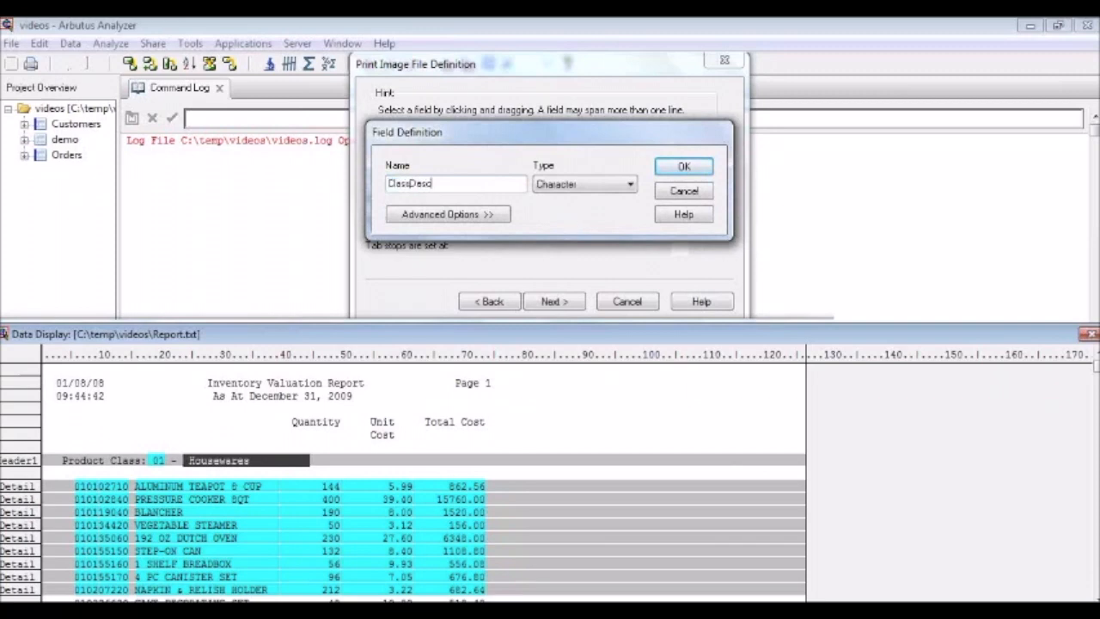
{"action": "left_click", "coordinate": [689, 168]}
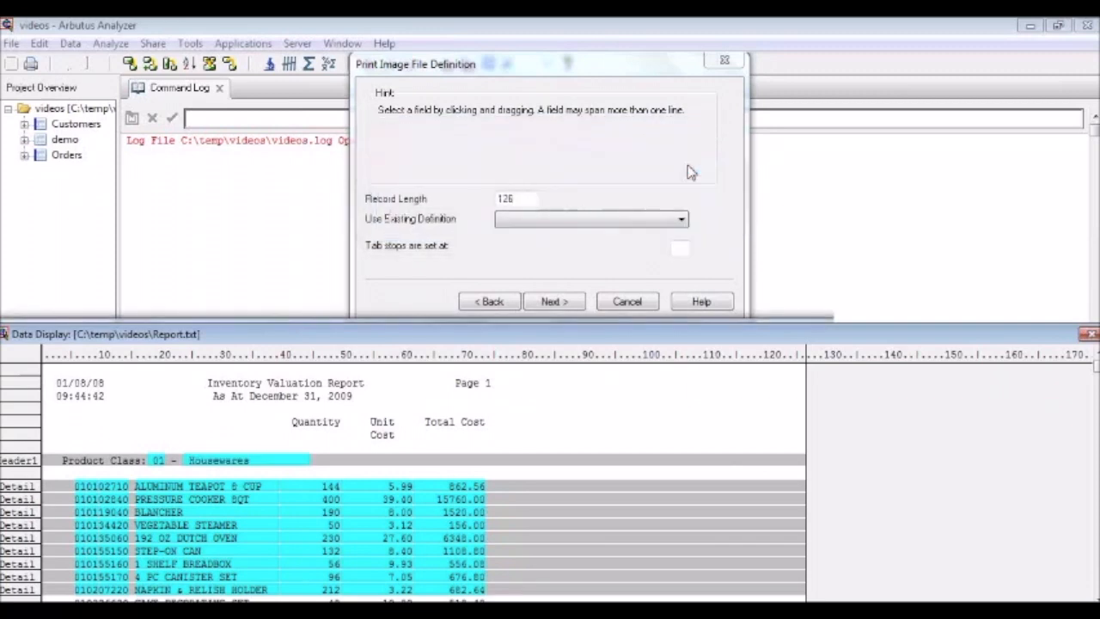
- Save the flattened data as Report.fil and finish the wizard with the suggested field properties
{"action": "left_click", "coordinate": [554, 302]}
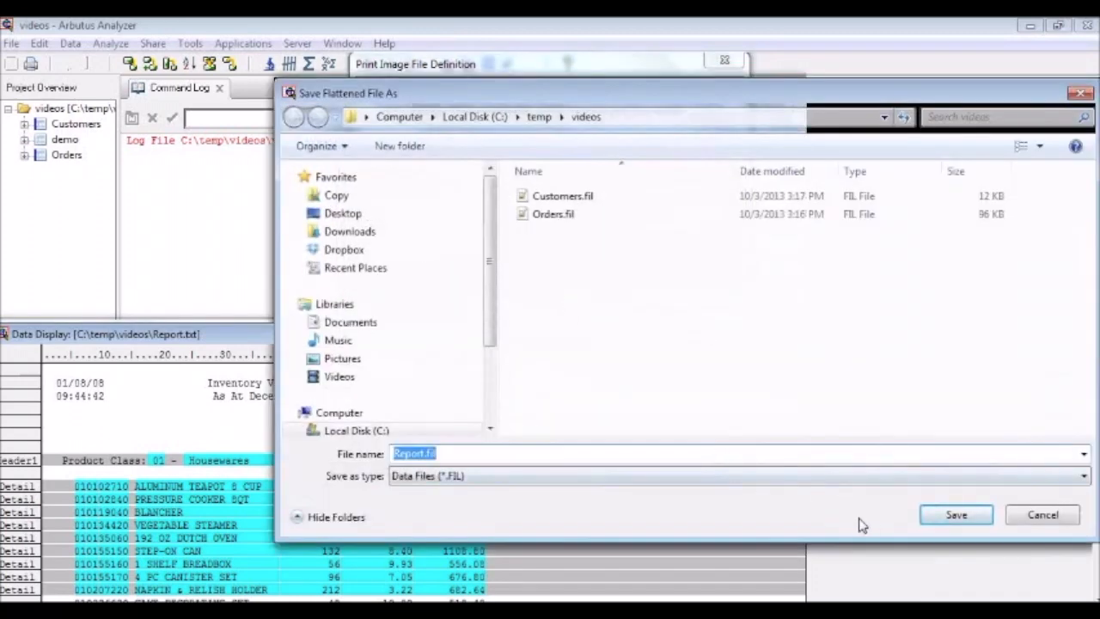
{"action": "left_click", "coordinate": [938, 519]}
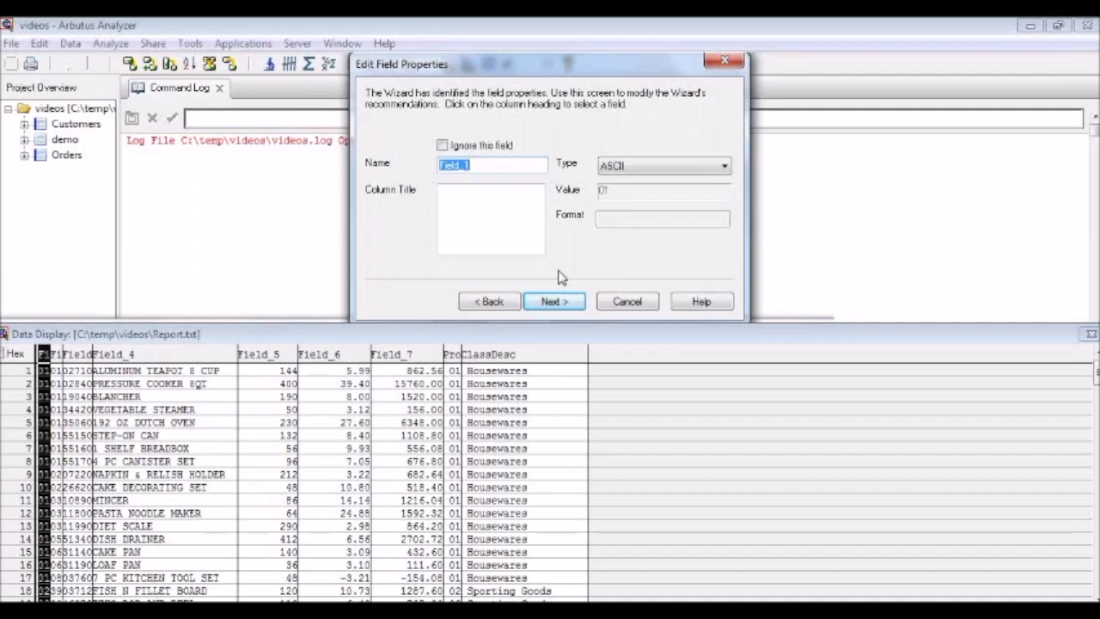
{"action": "left_click", "coordinate": [567, 305]}
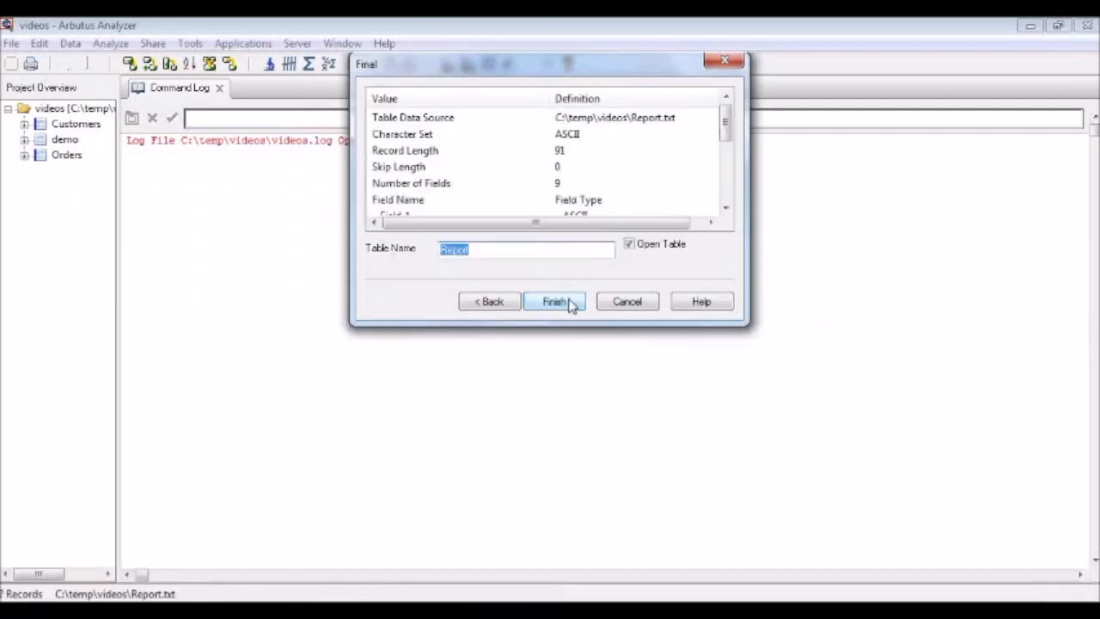
{"action": "left_click", "coordinate": [567, 304]}
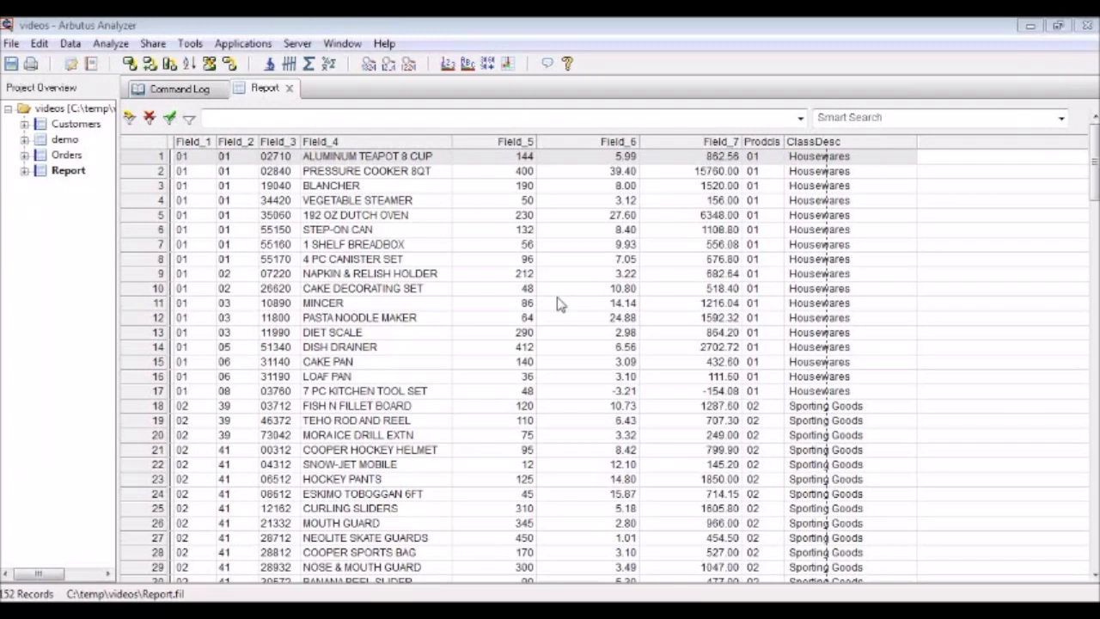
- Start another new table in the videos project from Report2.txt, using the Print Image (Report) file format
{"action": "right_click", "coordinate": [76, 112]}
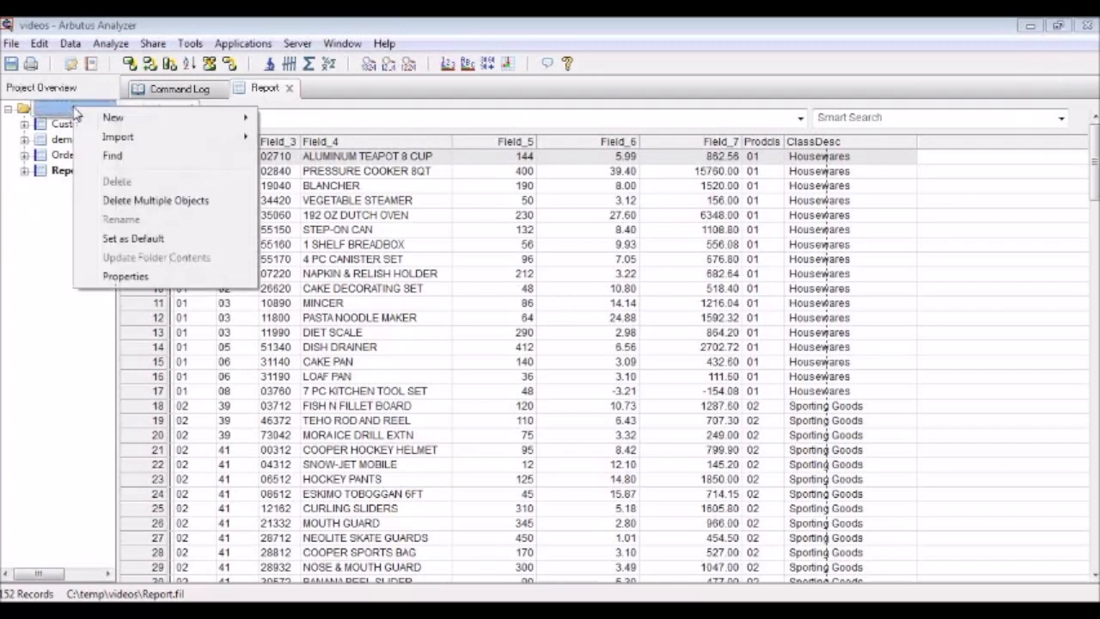
{"action": "mouse_move", "coordinate": [163, 124]}
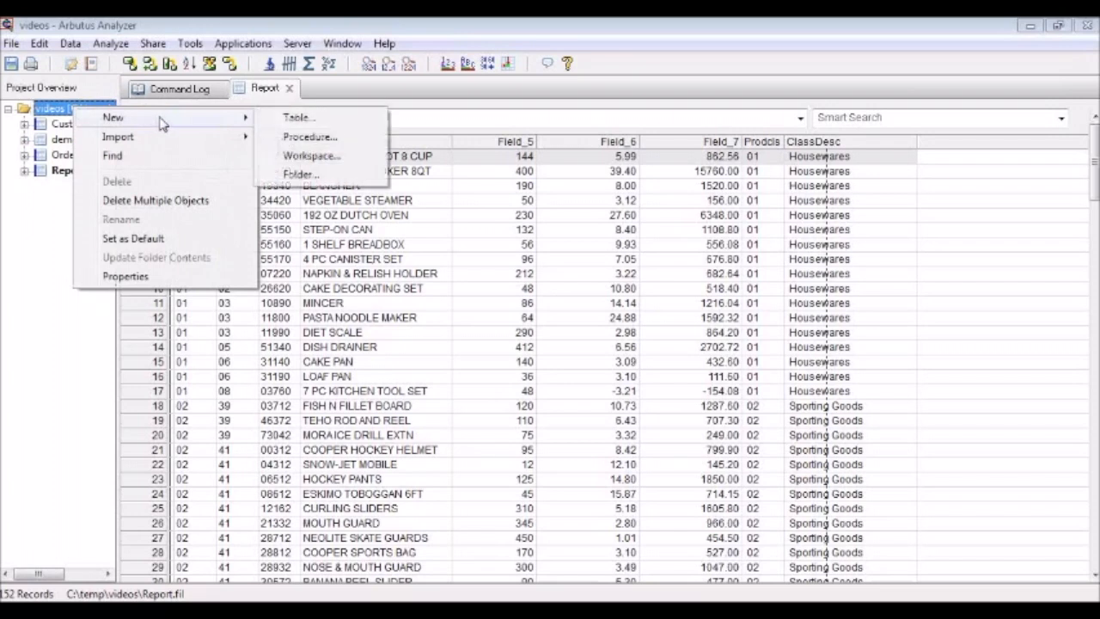
{"action": "left_click", "coordinate": [296, 117]}
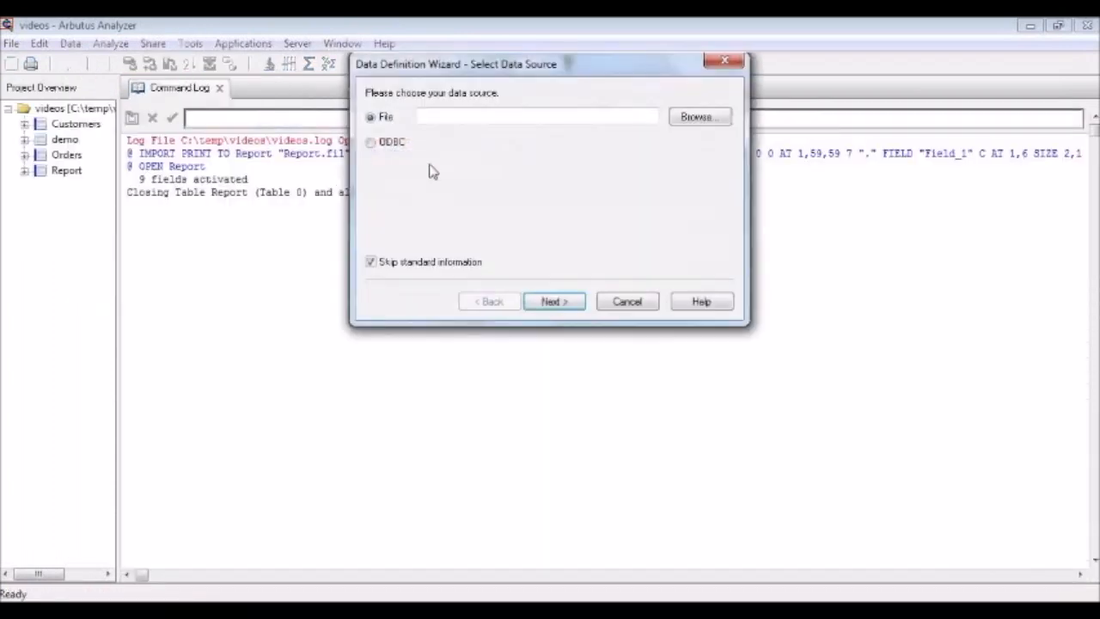
{"action": "left_click", "coordinate": [696, 118]}
{"action": "left_click", "coordinate": [515, 432]}
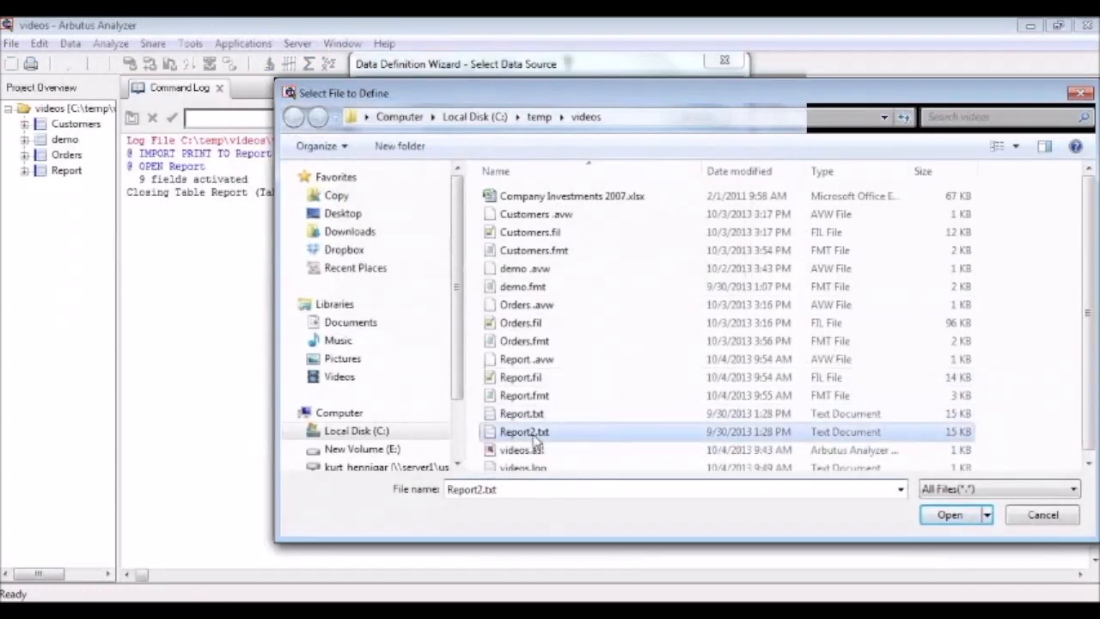
{"action": "left_click", "coordinate": [947, 514]}
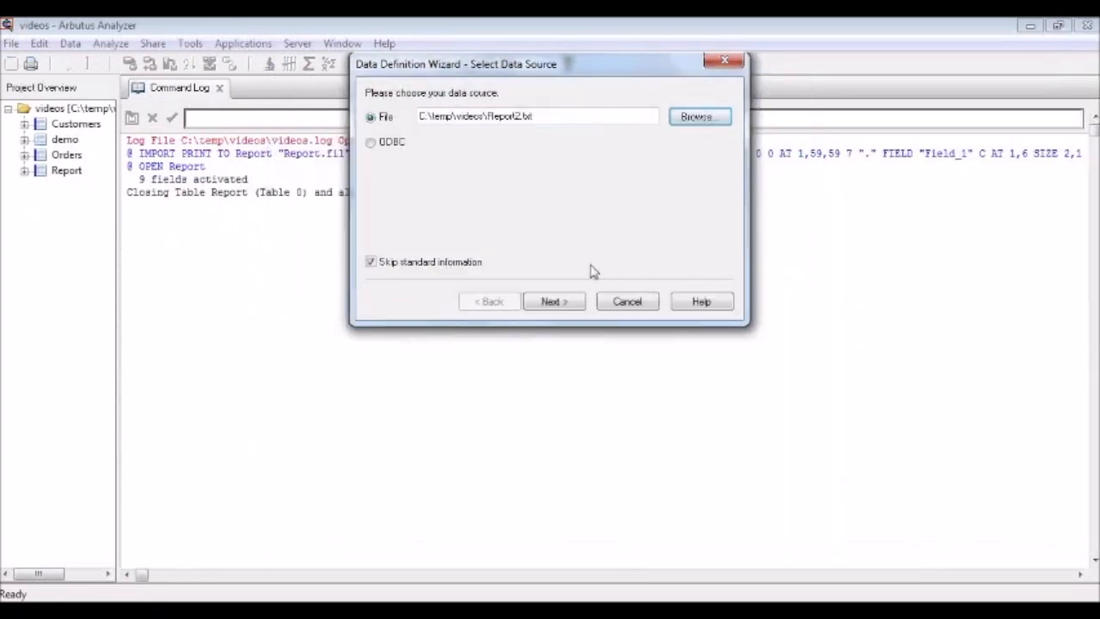
{"action": "left_click", "coordinate": [570, 304]}
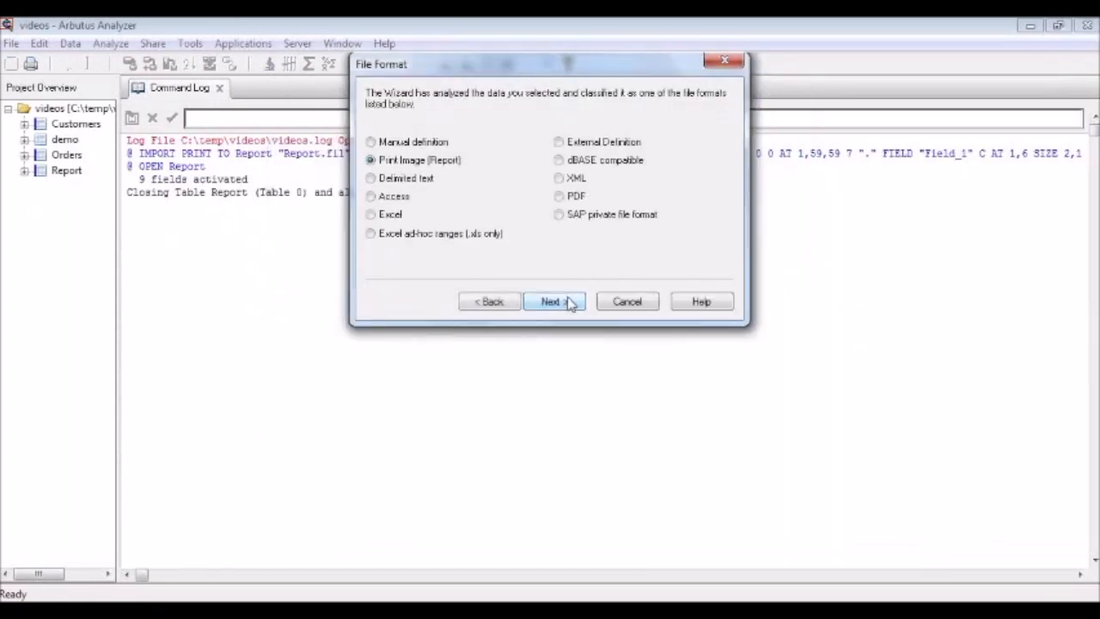
{"action": "left_click", "coordinate": [554, 302]}
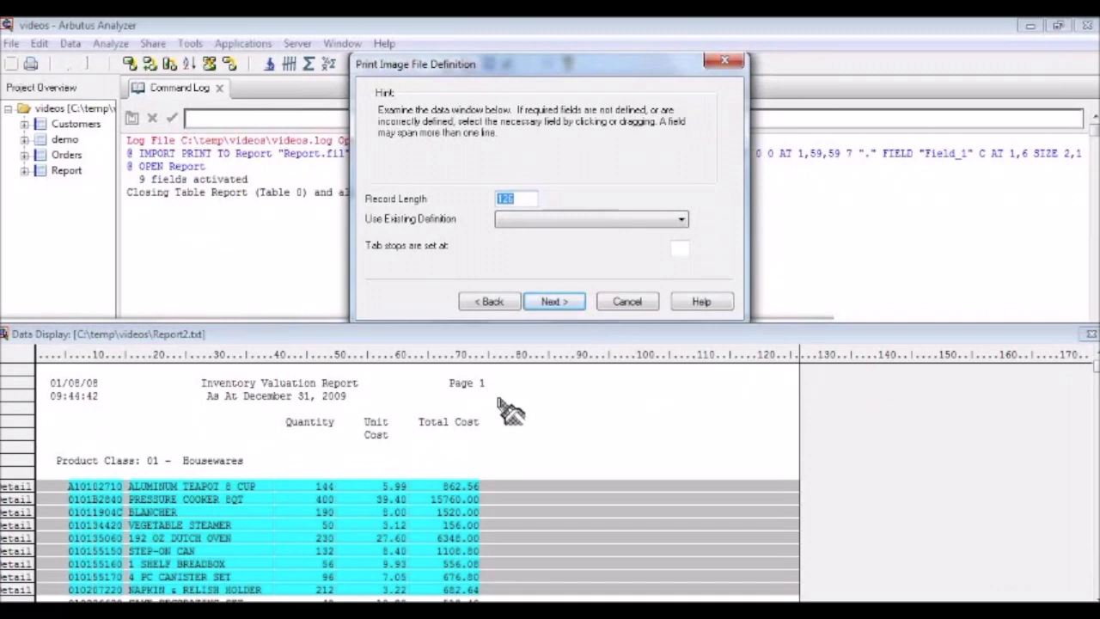
- Apply the existing Report definition to the Report2.txt data and bring up the edit options for the ClassDesc field
{"action": "left_click", "coordinate": [649, 222]}
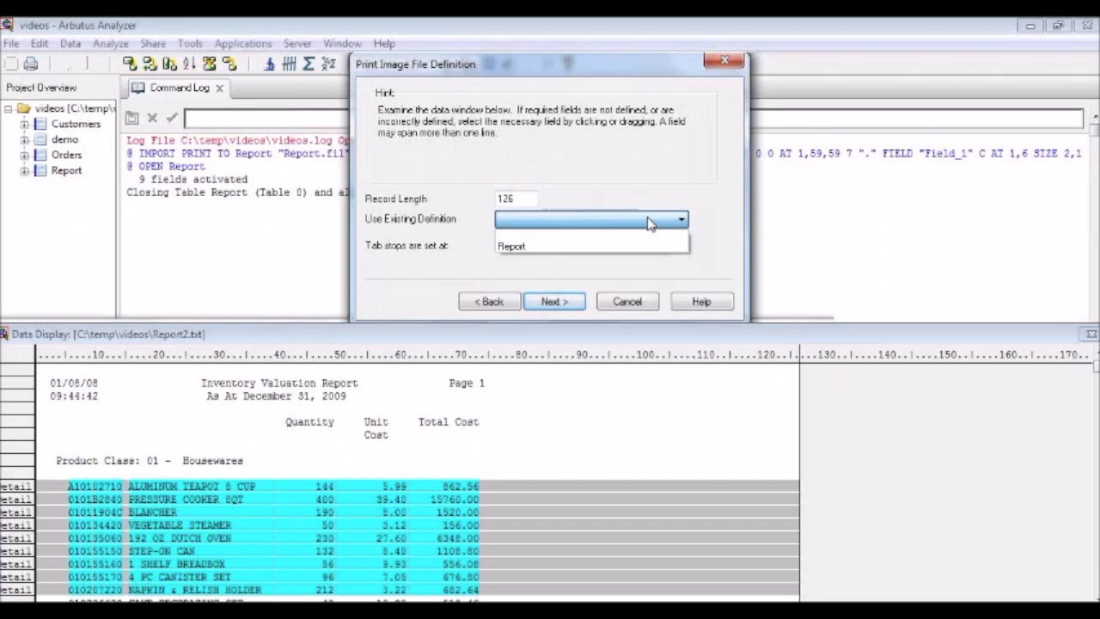
{"action": "left_click", "coordinate": [534, 251]}
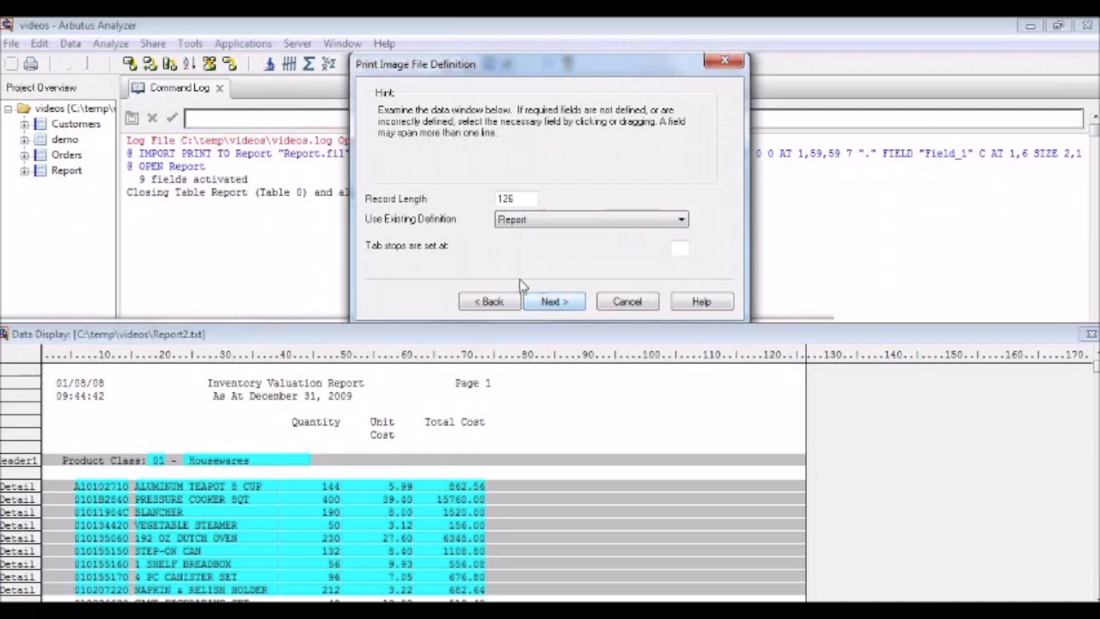
{"action": "right_click", "coordinate": [276, 462]}
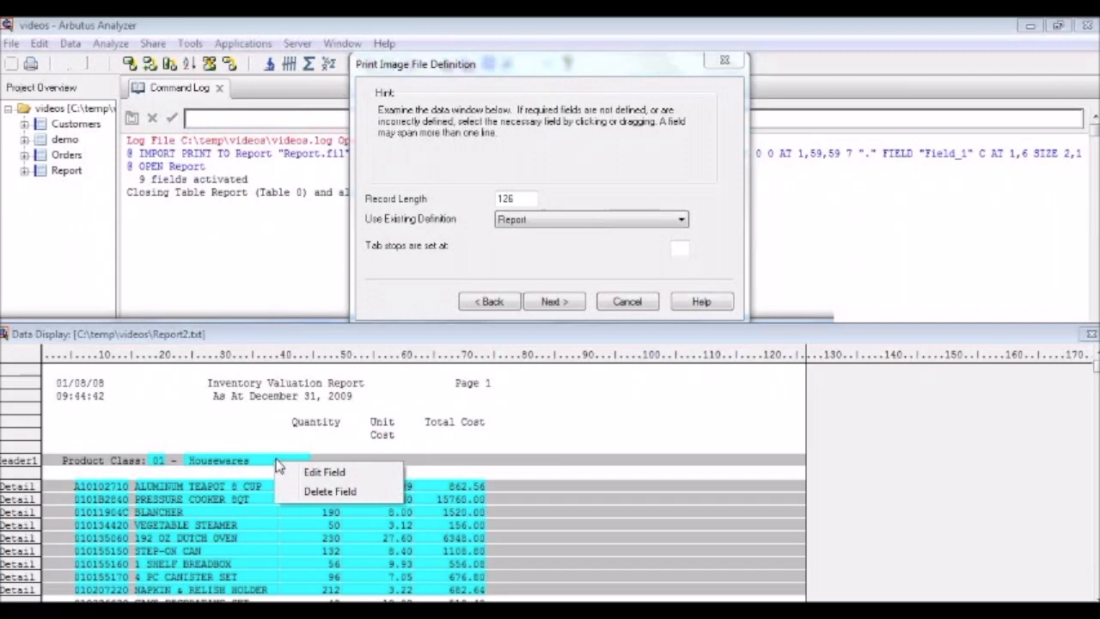
- Save the flattened data as Report2.fil and complete the table definition with the suggested field properties
{"action": "left_click", "coordinate": [574, 305]}
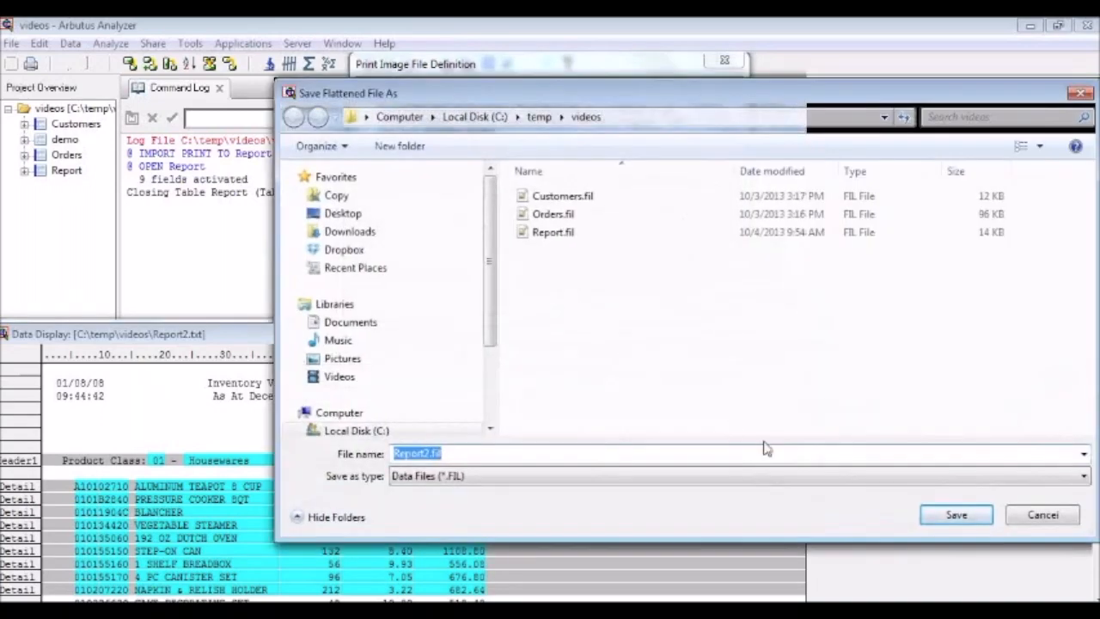
{"action": "left_click", "coordinate": [963, 515]}
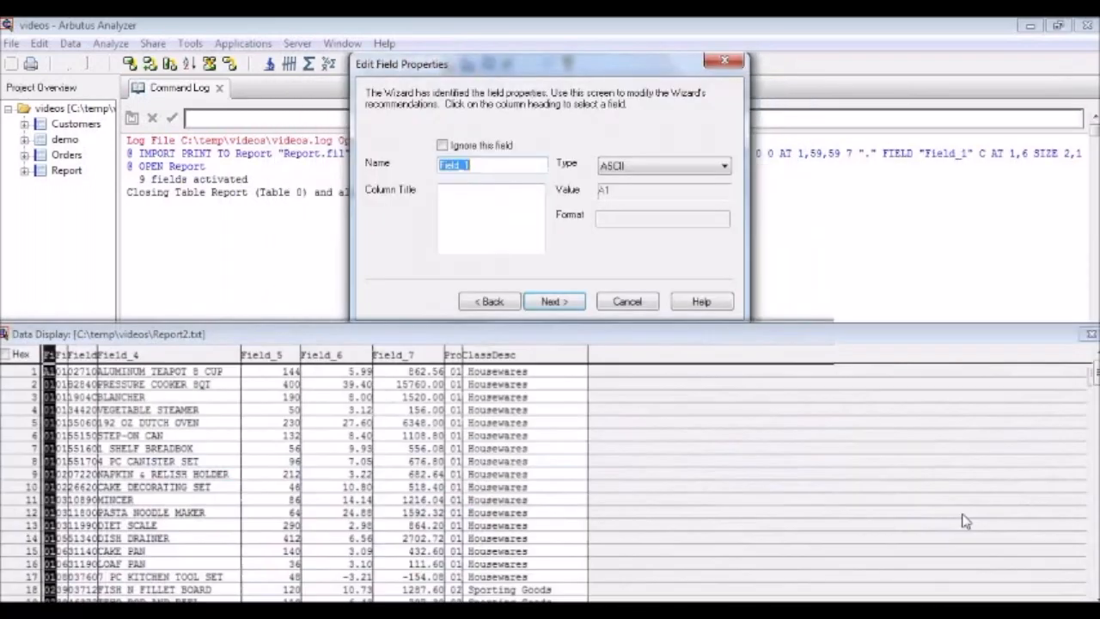
{"action": "left_click", "coordinate": [563, 302]}
{"action": "left_click", "coordinate": [563, 302]}
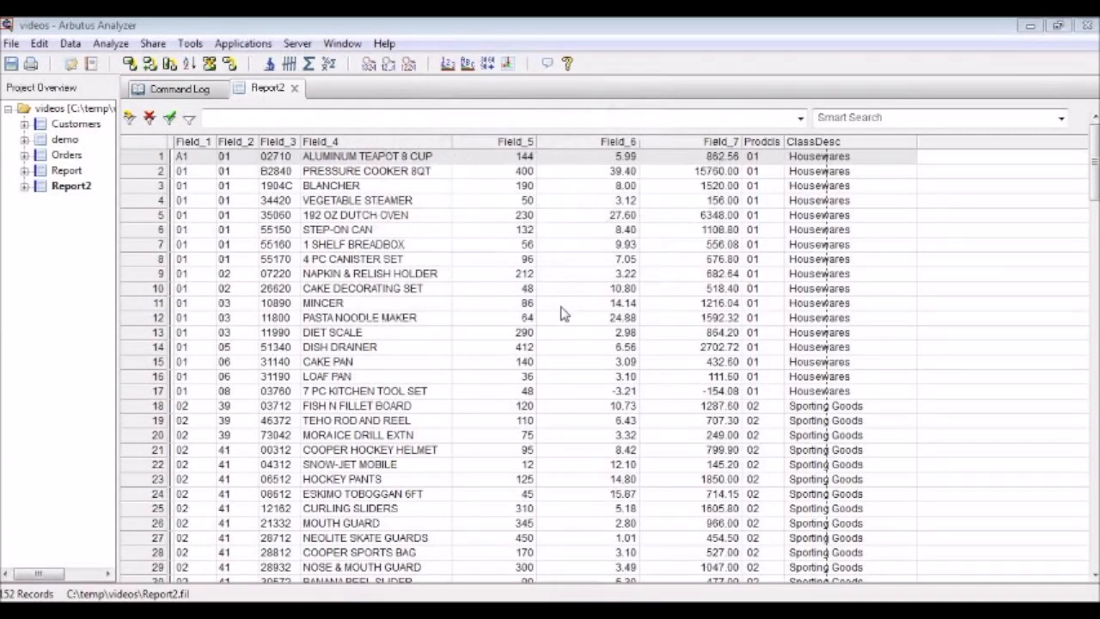